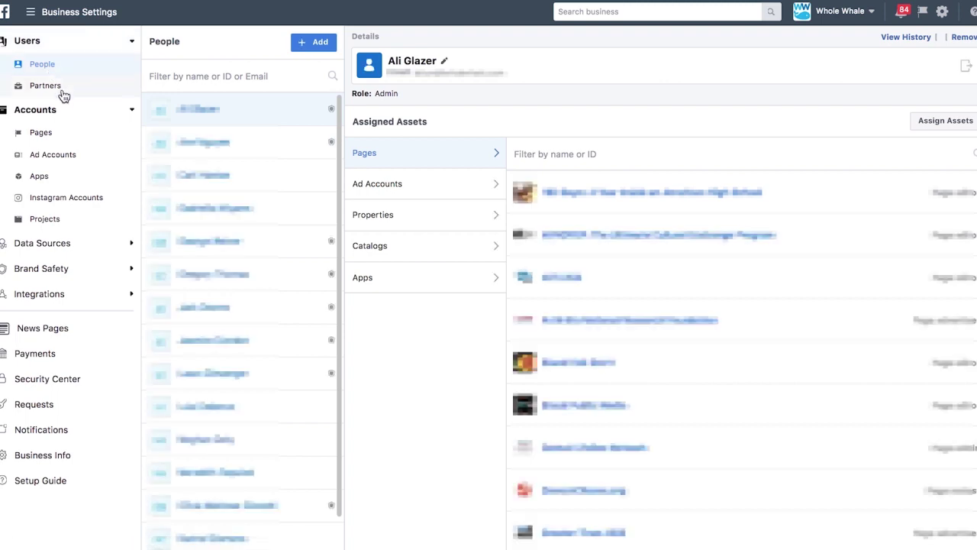
# Start inviting a new person to the business by entering their email address
pyautogui.click(323, 48)
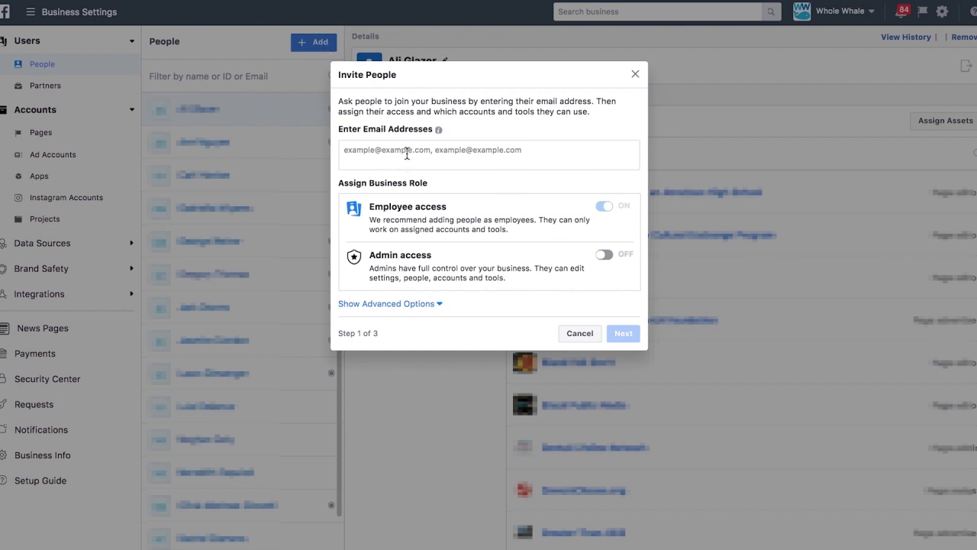
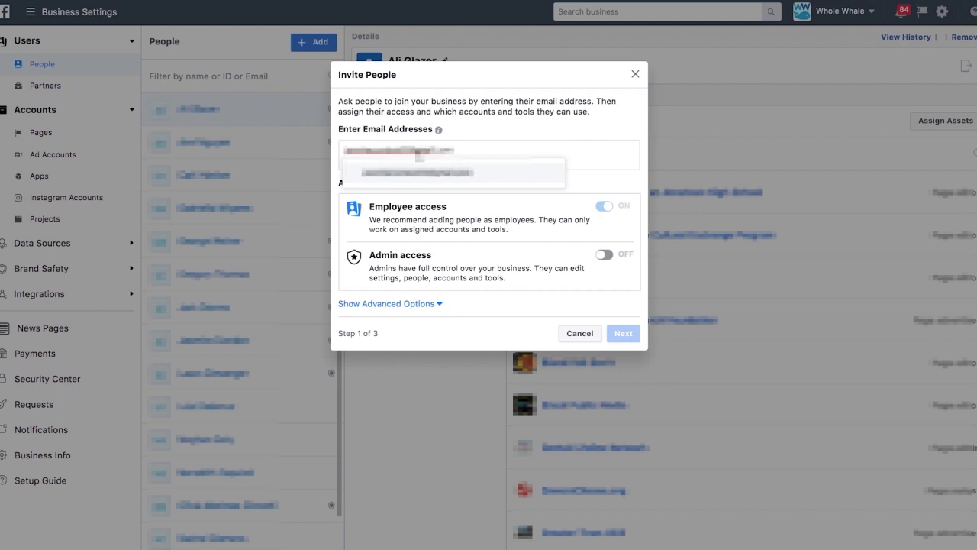
pyautogui.press('Return')
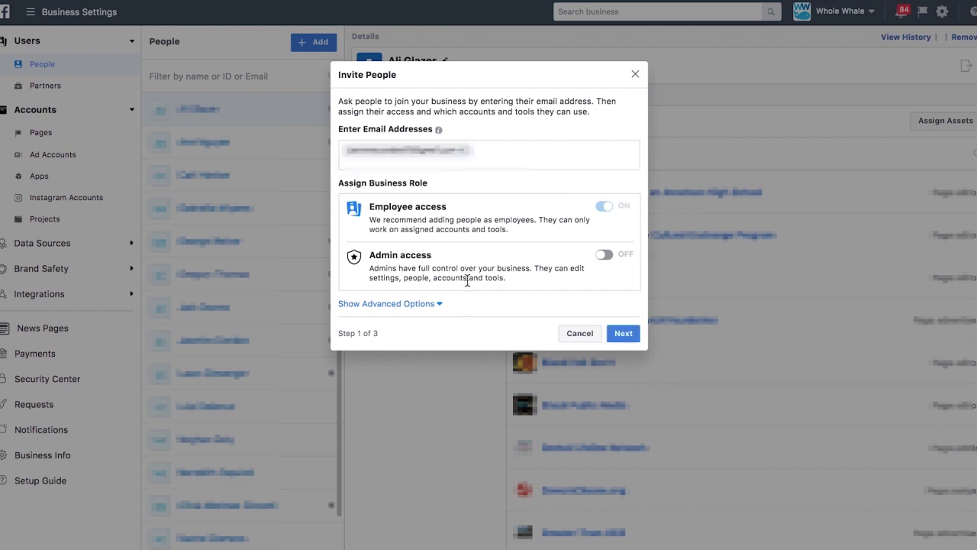
# Give the invitee admin access to the business and move on to page assignment
pyautogui.click(605, 256)
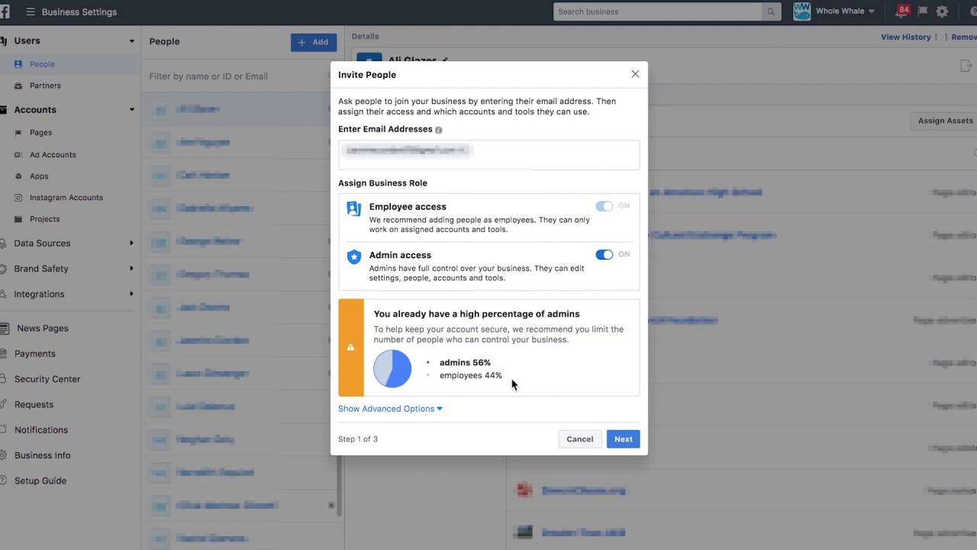
pyautogui.click(438, 410)
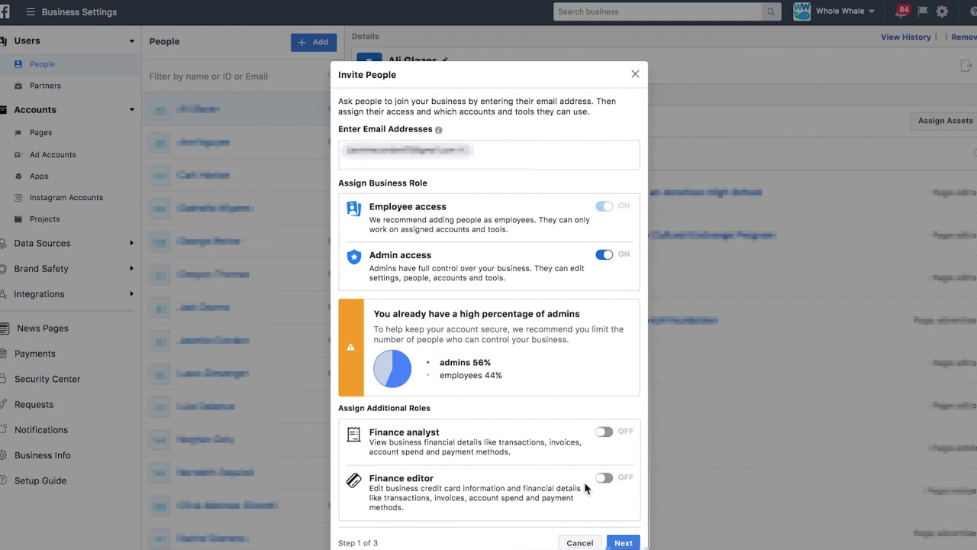
pyautogui.scroll(-1, 462, 503)
pyautogui.click(402, 513)
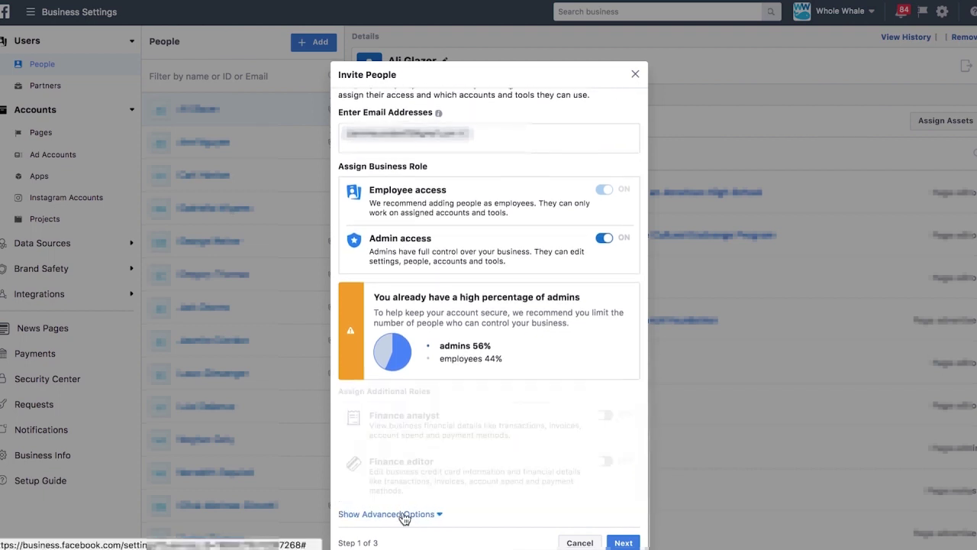
pyautogui.click(616, 442)
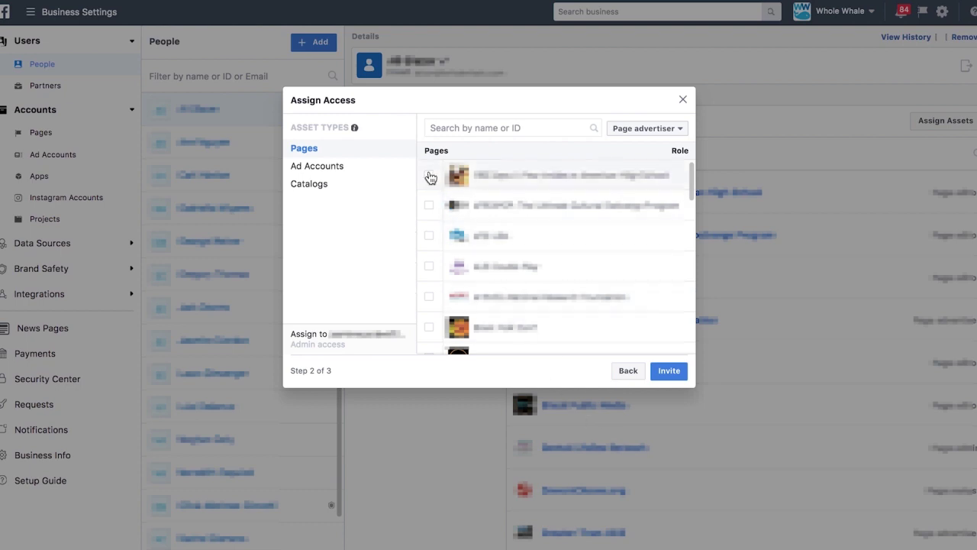
# Select two Pages for the invitee's access in Assign Access
pyautogui.click(627, 130)
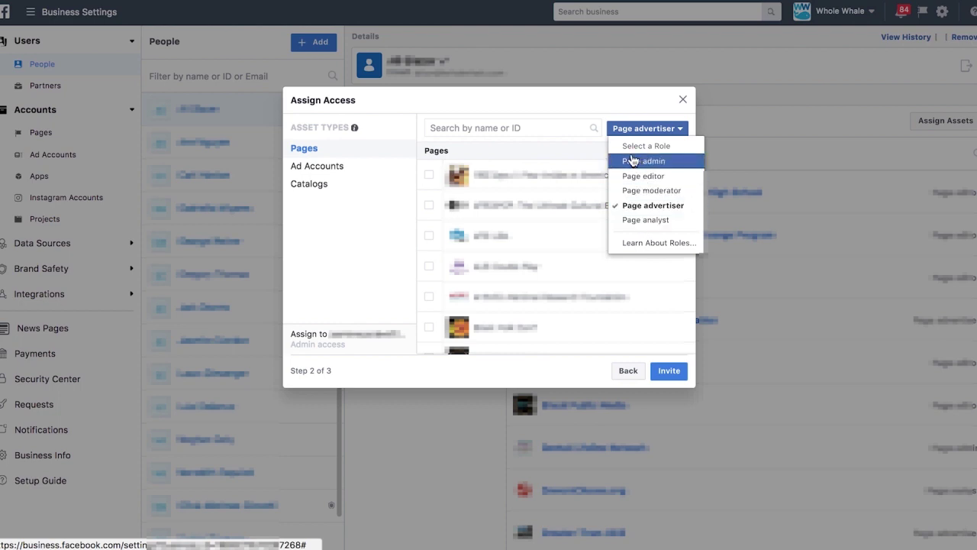
pyautogui.click(428, 175)
pyautogui.click(429, 206)
pyautogui.click(346, 172)
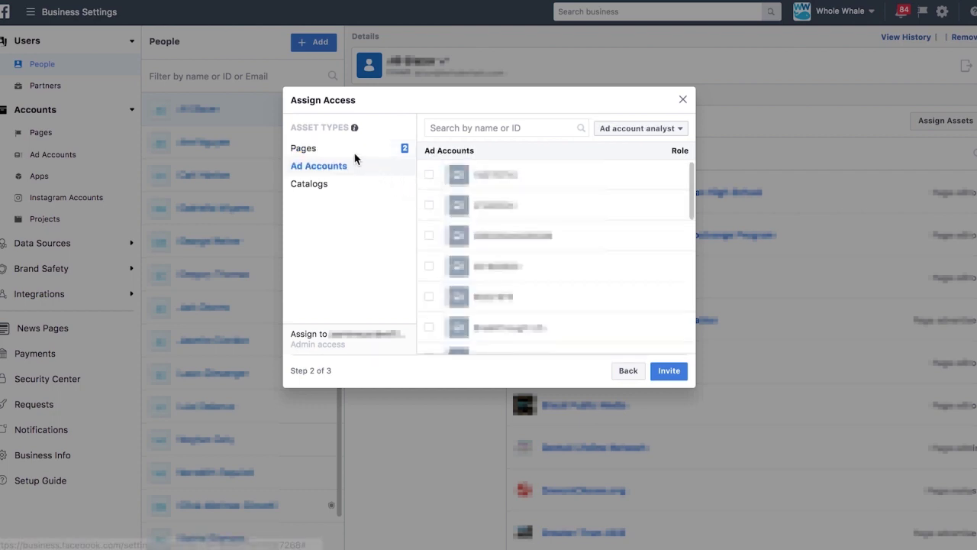
pyautogui.click(354, 155)
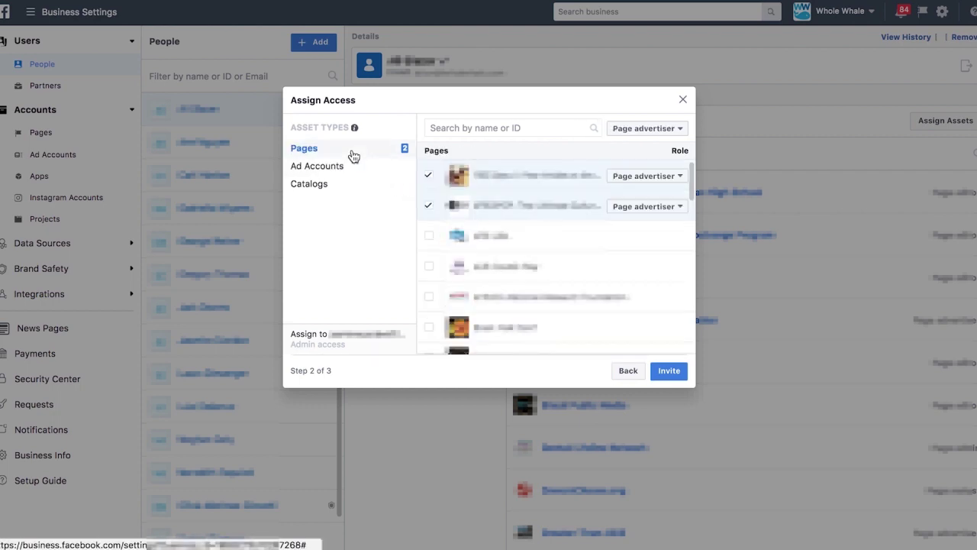
# Make the first Page's role Page editor and the second Page admin, then close the invite
pyautogui.click(641, 178)
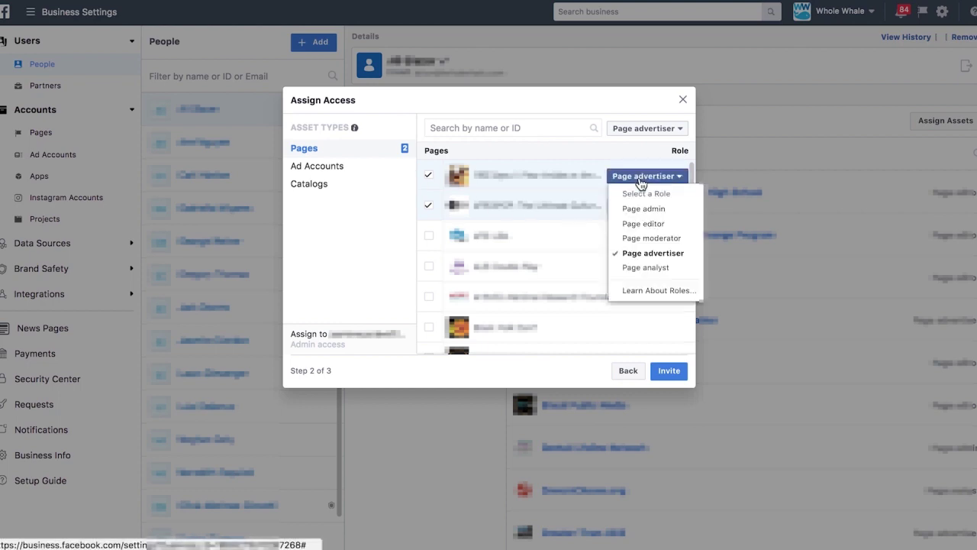
pyautogui.click(648, 223)
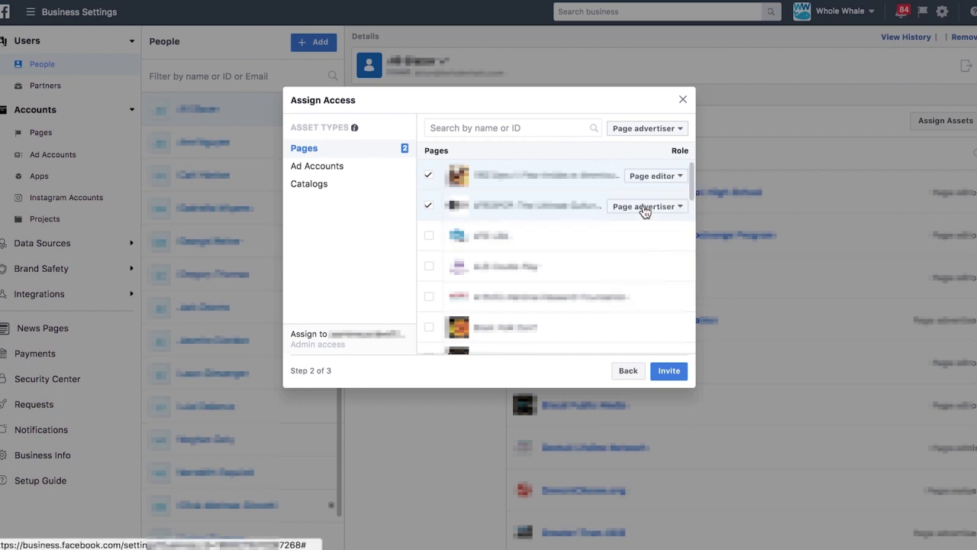
pyautogui.click(646, 207)
pyautogui.click(645, 239)
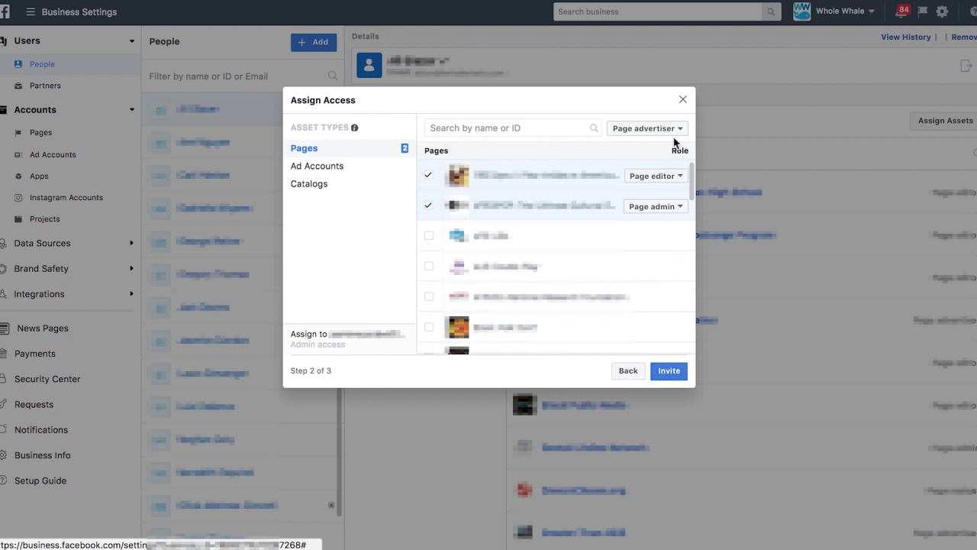
pyautogui.click(682, 102)
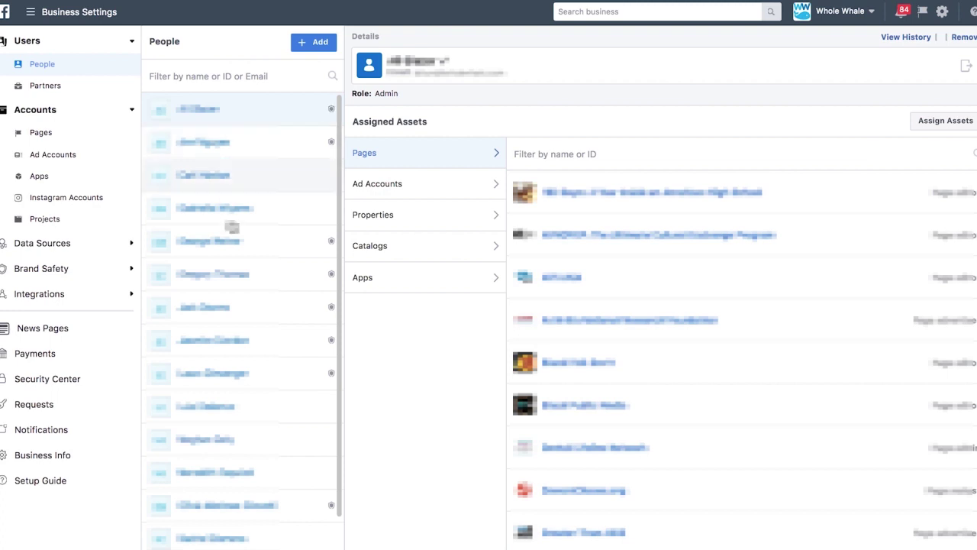
pyautogui.scroll(-2, 245, 317)
pyautogui.scroll(-1, 244, 316)
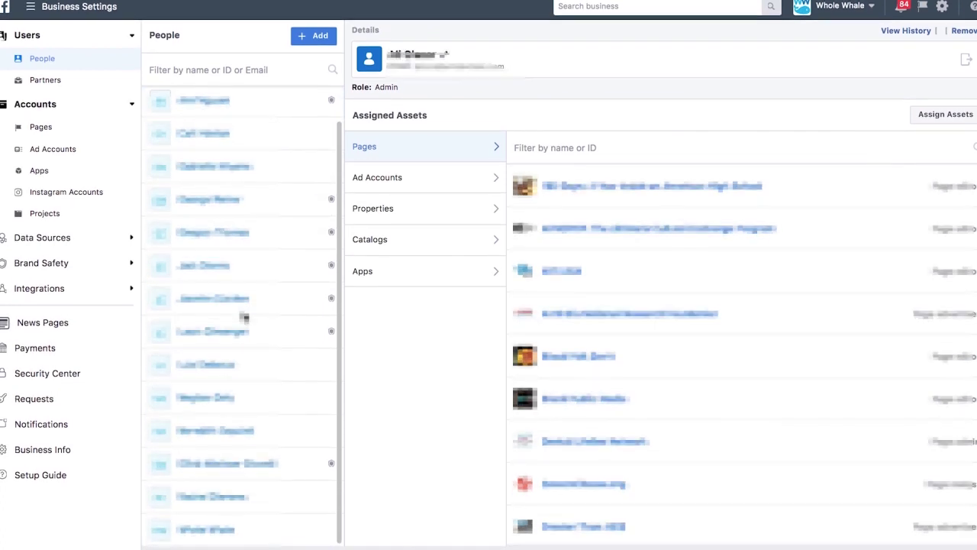
pyautogui.click(229, 382)
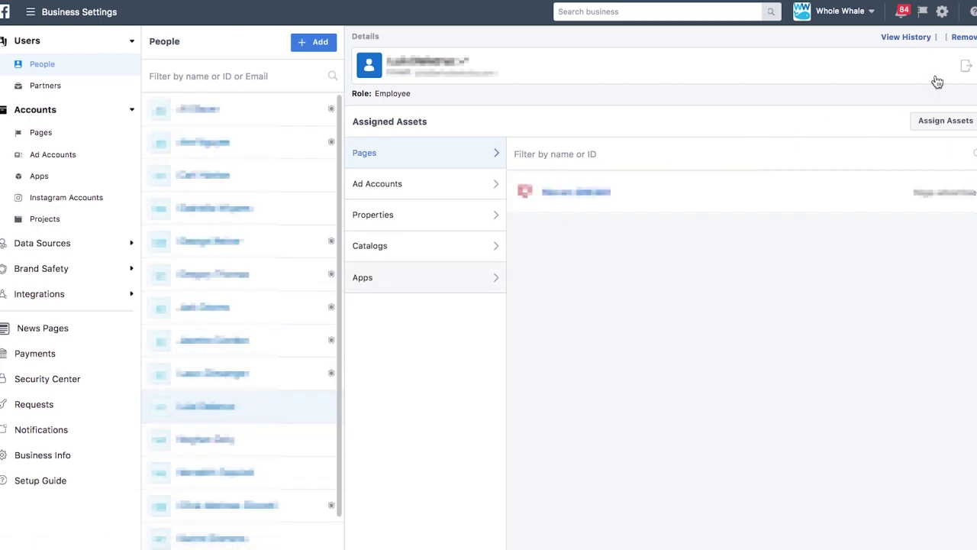
pyautogui.click(965, 38)
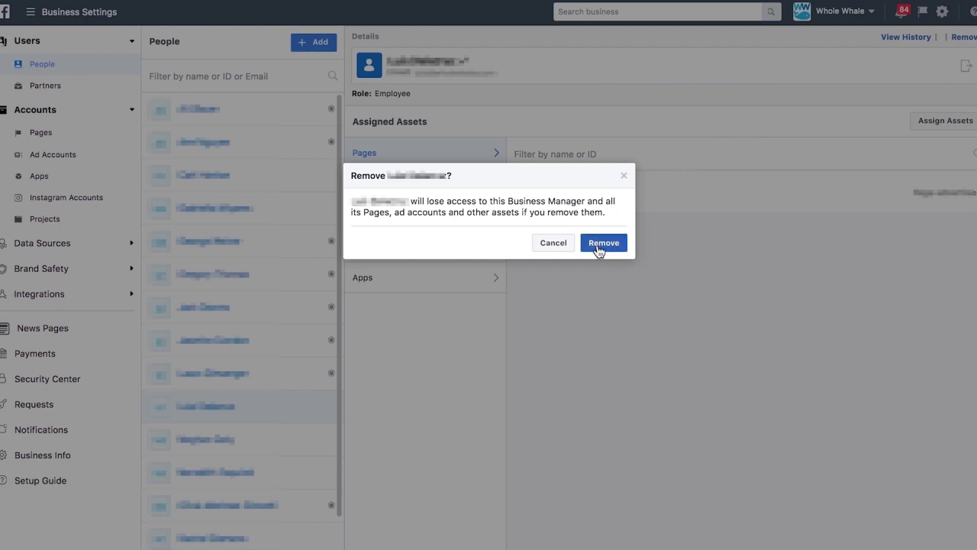
pyautogui.click(627, 178)
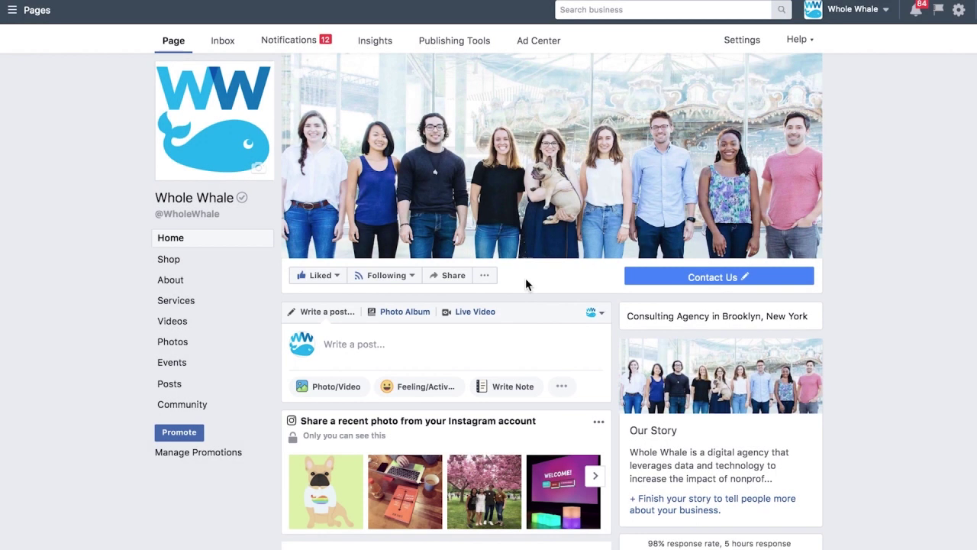
# Open the Whole Whale Page's Settings and go to its Page Roles section
pyautogui.click(750, 47)
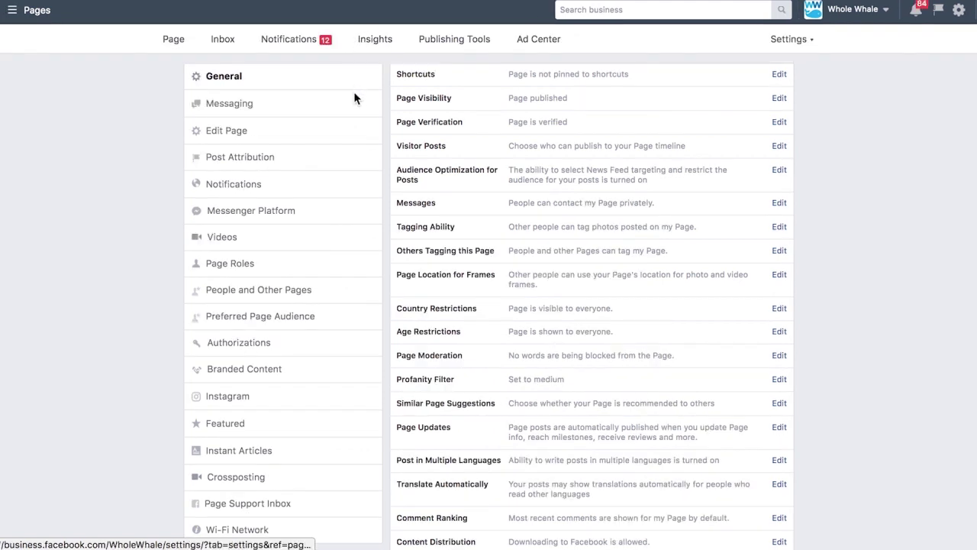
pyautogui.click(346, 265)
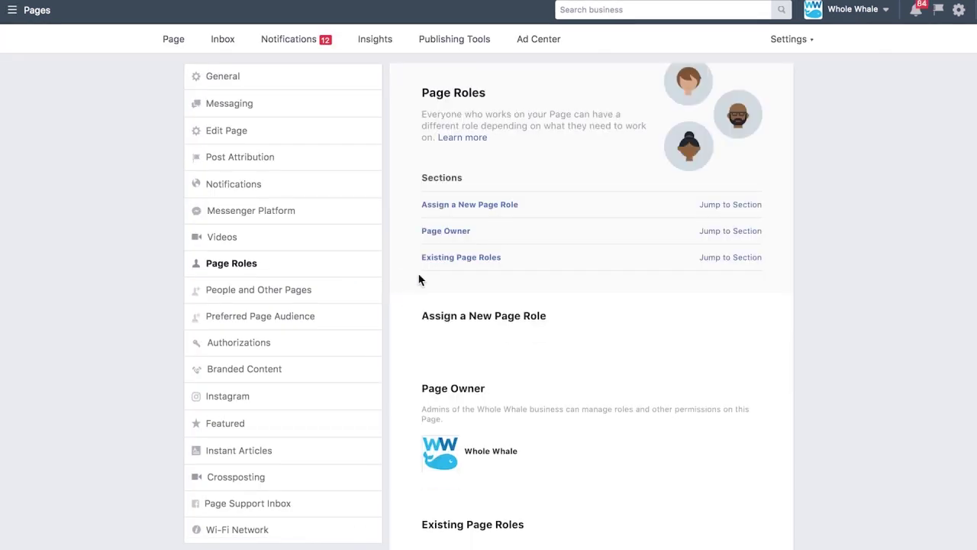
pyautogui.scroll(-3, 620, 336)
# Search for a person by name under Assign a New Page Role and select them as Editor
pyautogui.scroll(-3, 620, 336)
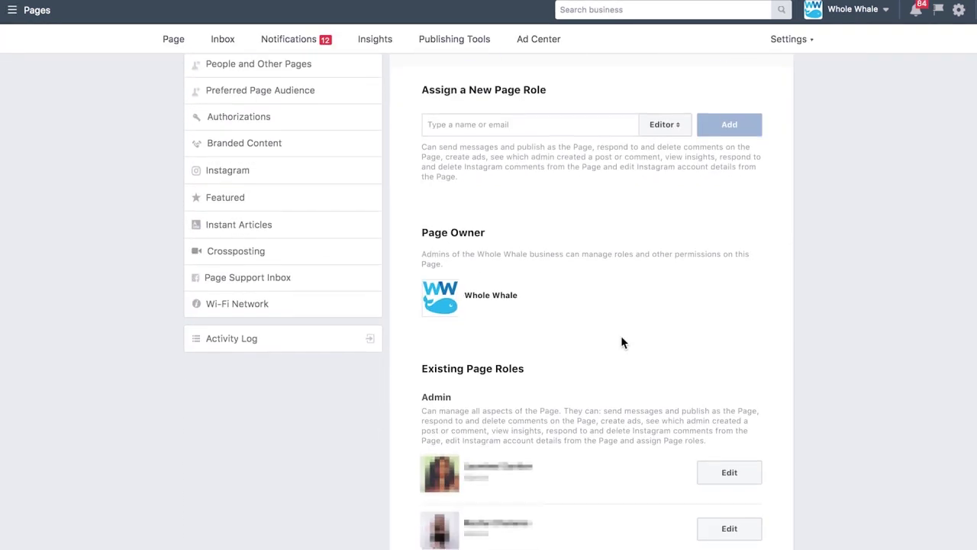
pyautogui.click(517, 124)
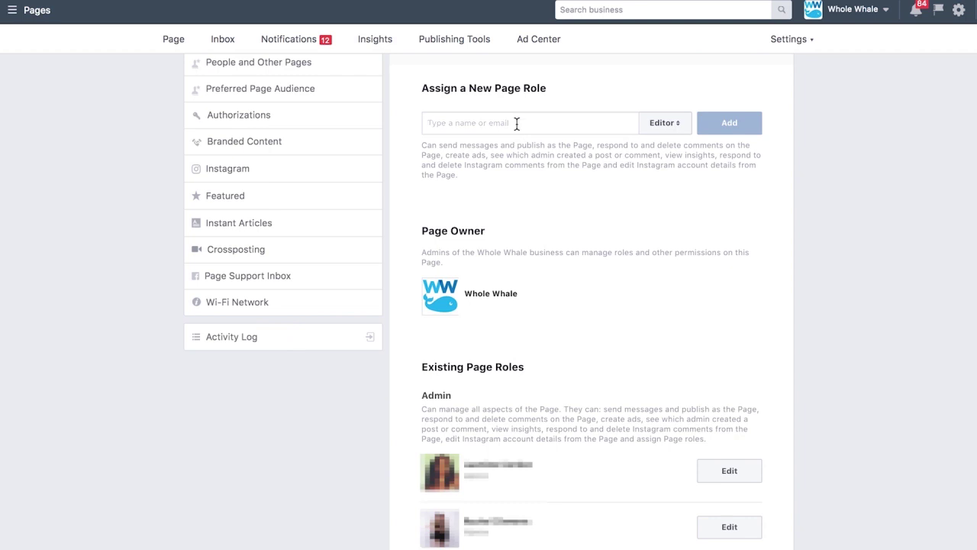
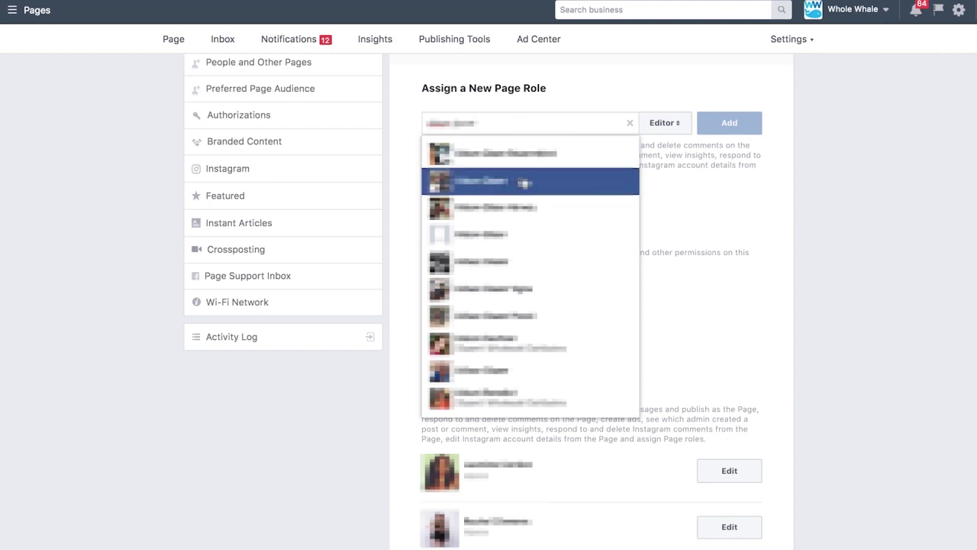
pyautogui.click(674, 200)
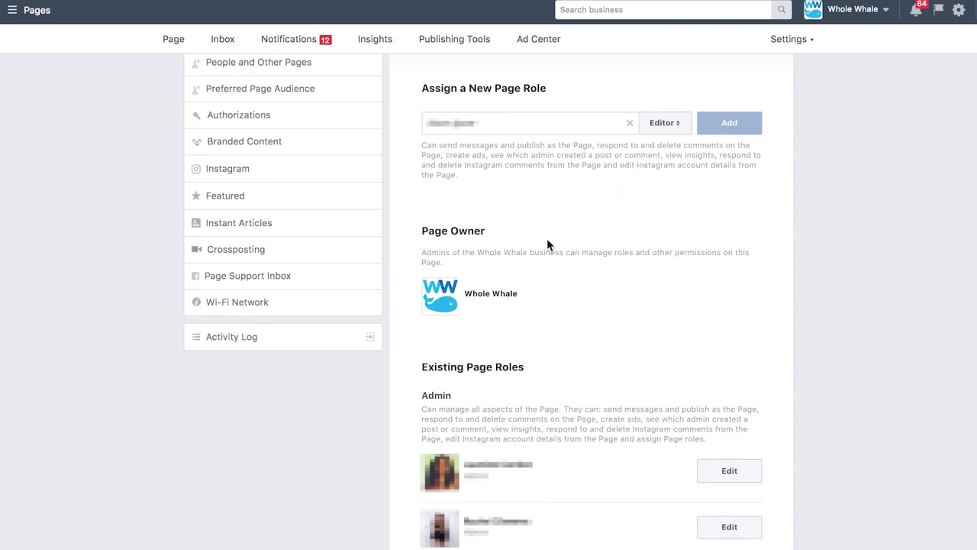
# Clear the pending name, then start removing the first existing admin, leaving their Admin role unchanged
pyautogui.click(630, 124)
pyautogui.scroll(-5, 535, 302)
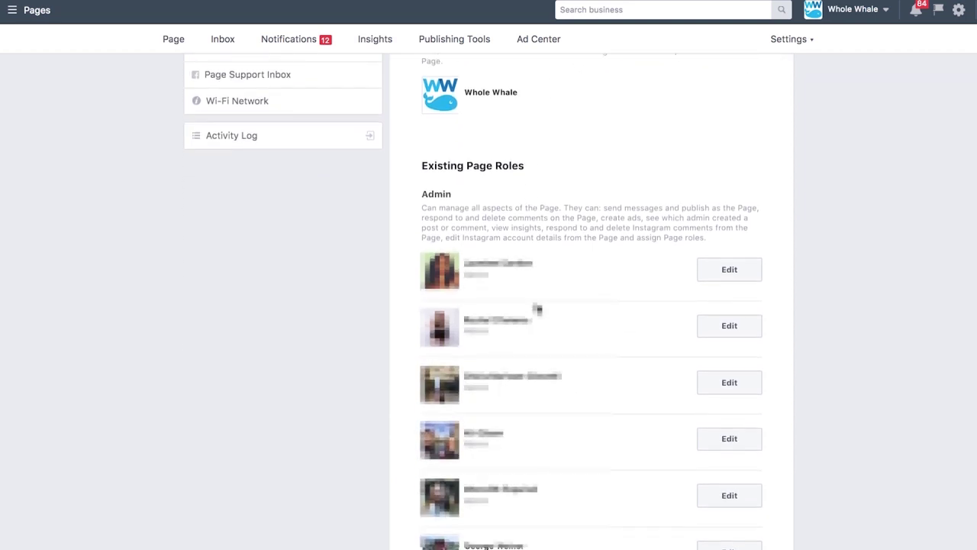
pyautogui.click(724, 278)
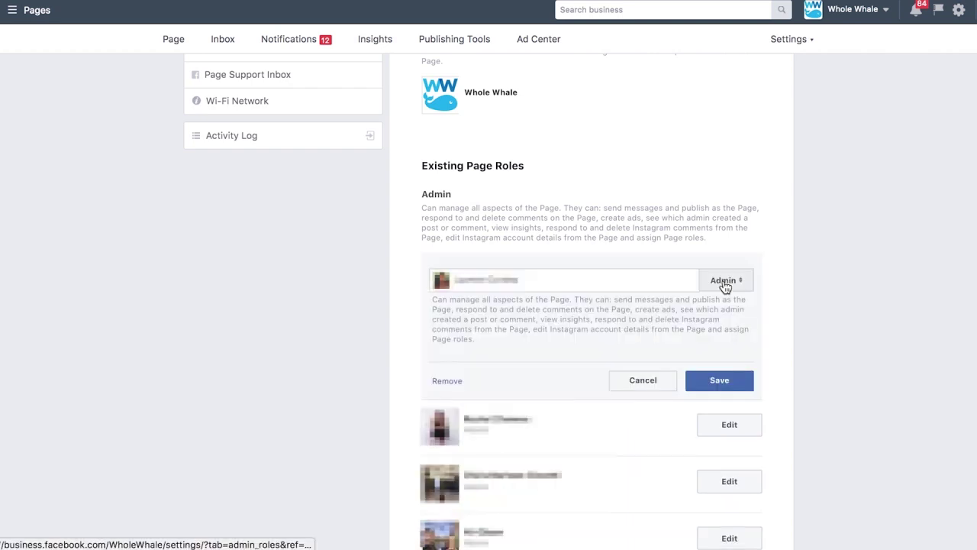
pyautogui.click(725, 282)
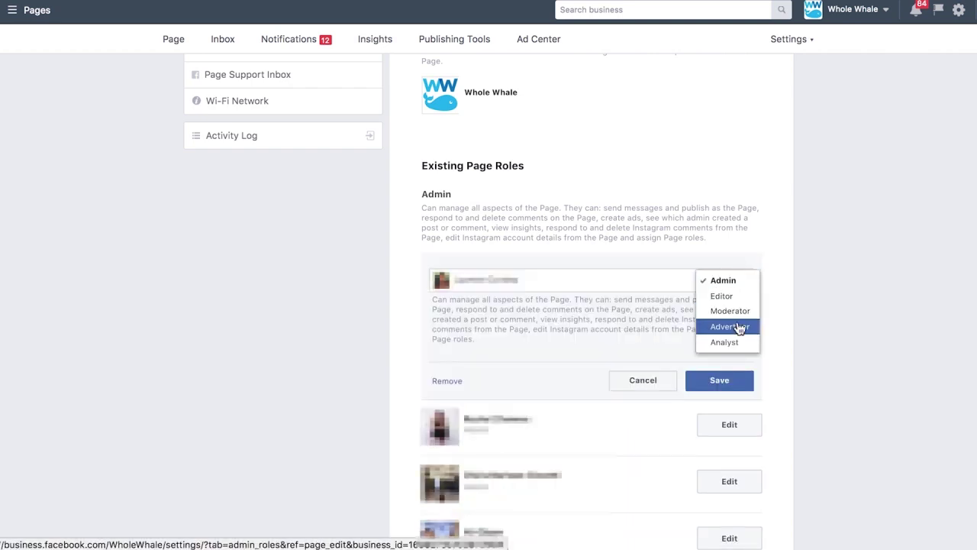
pyautogui.click(539, 360)
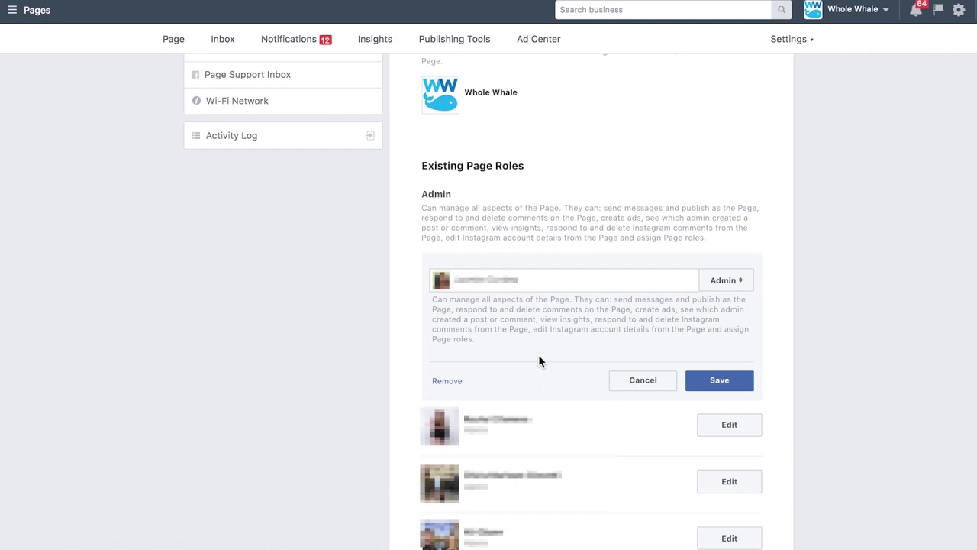
pyautogui.click(450, 381)
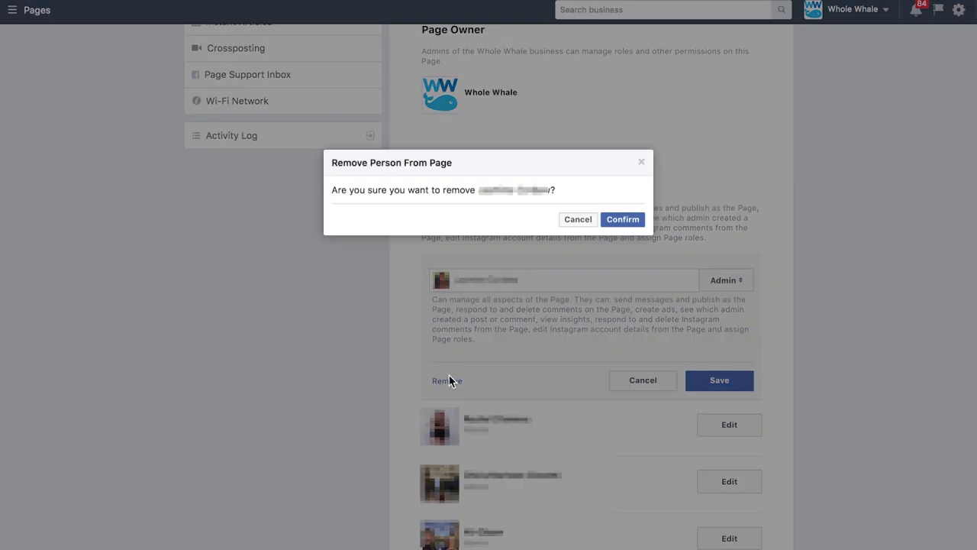